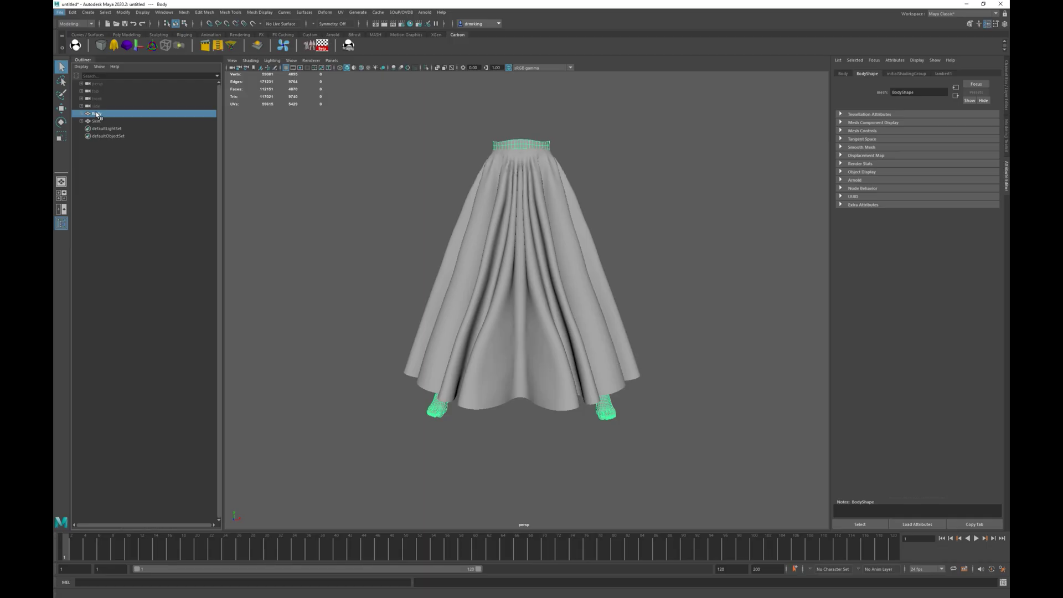
Select the skirt and body meshes and view the skirt from the side
{"action": "left_click", "coordinate": [501, 220]}
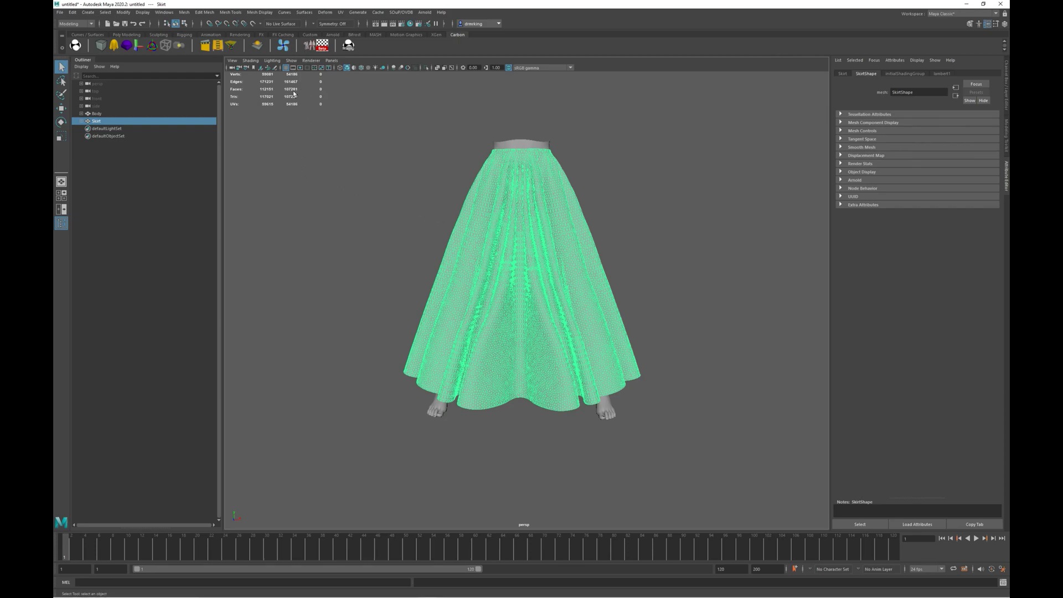
{"action": "left_click", "coordinate": [528, 146]}
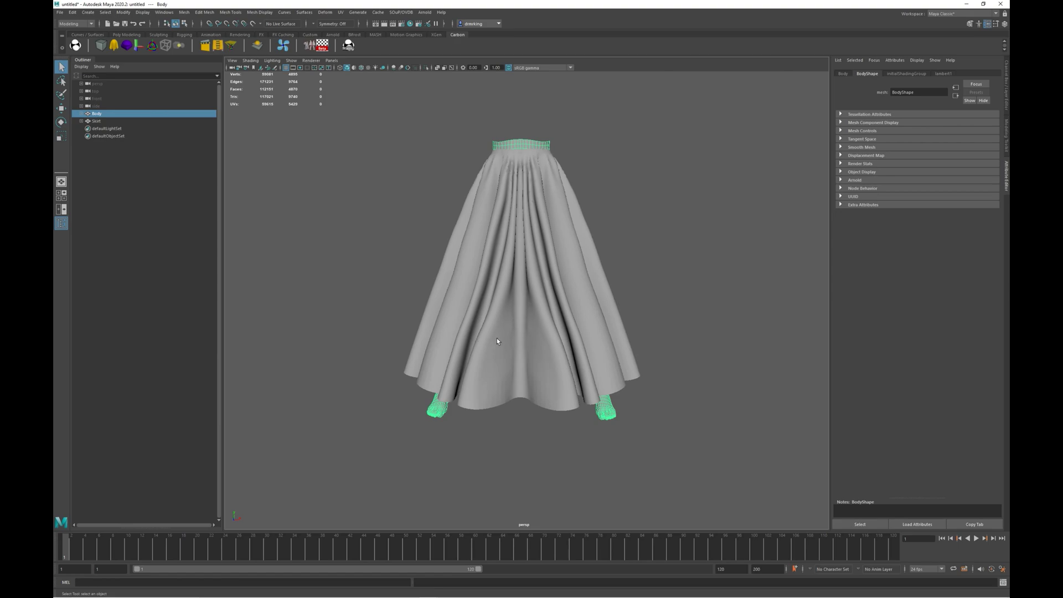
{"action": "left_click_drag", "start_coordinate": [498, 316], "coordinate": [443, 318], "text": "alt"}
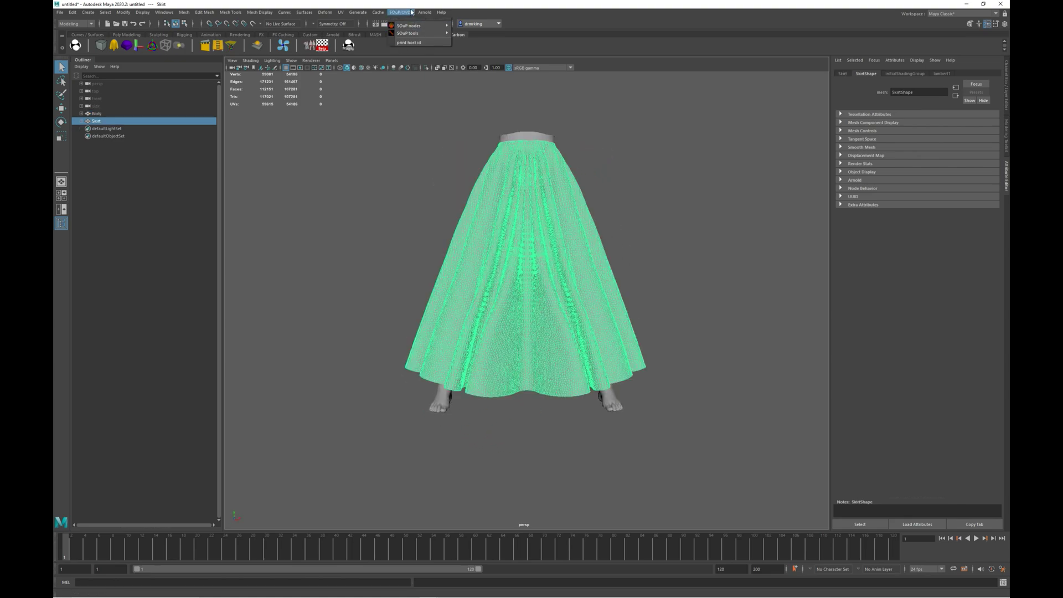
Open the SOuP intersections checker and orbit around the magenta-marked skirt overlaps
{"action": "left_click", "coordinate": [401, 12]}
{"action": "mouse_move", "coordinate": [410, 34]}
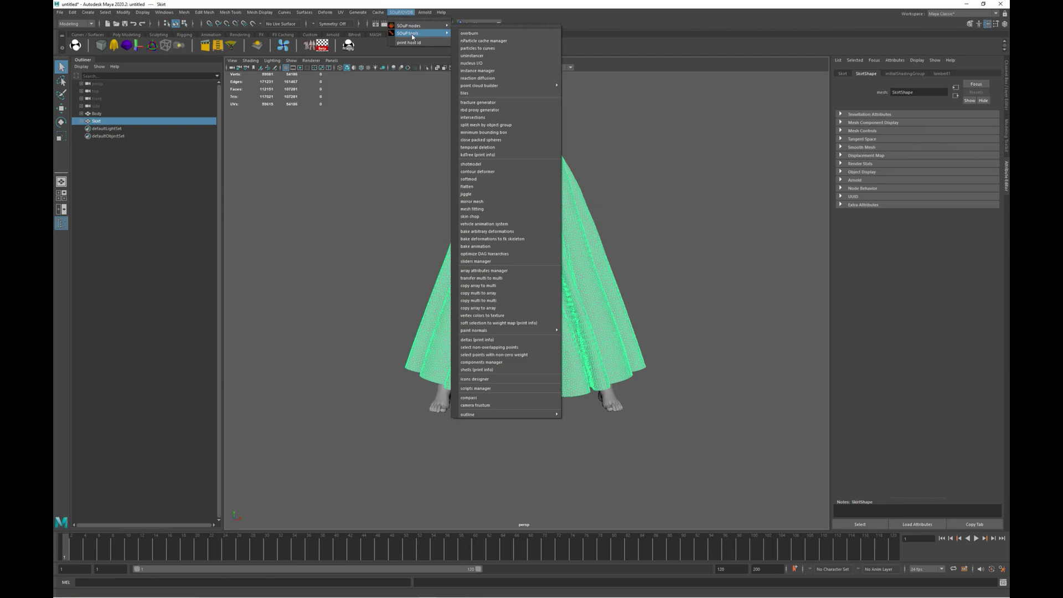
{"action": "left_click", "coordinate": [490, 118]}
{"action": "left_click_drag", "start_coordinate": [491, 117], "coordinate": [547, 288], "text": "alt"}
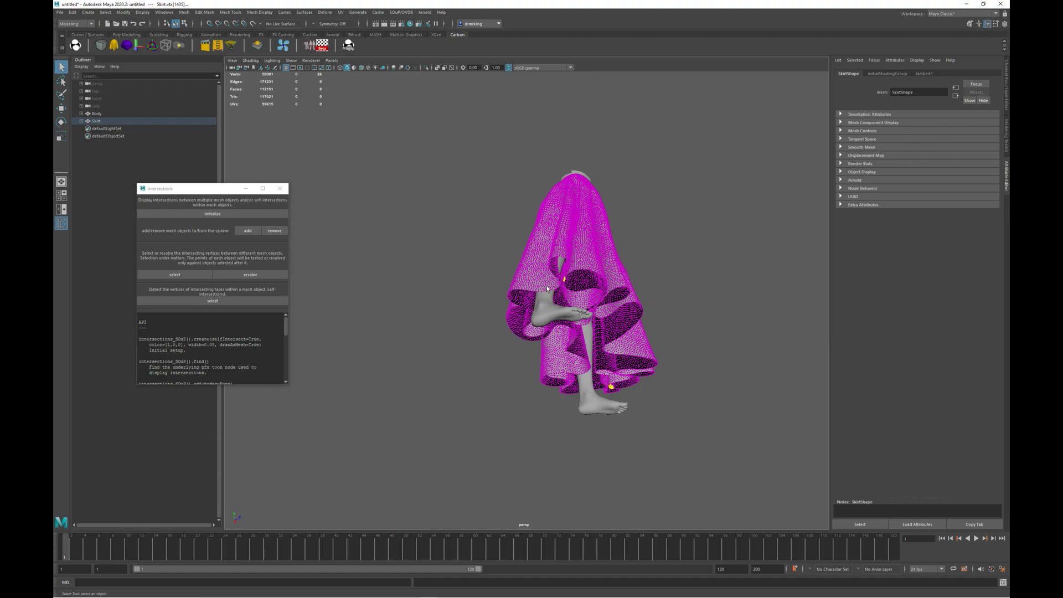
{"action": "scroll", "coordinate": [555, 283], "scroll_direction": "up", "scroll_amount": 5}
{"action": "left_click_drag", "start_coordinate": [643, 258], "coordinate": [520, 244], "text": "alt"}
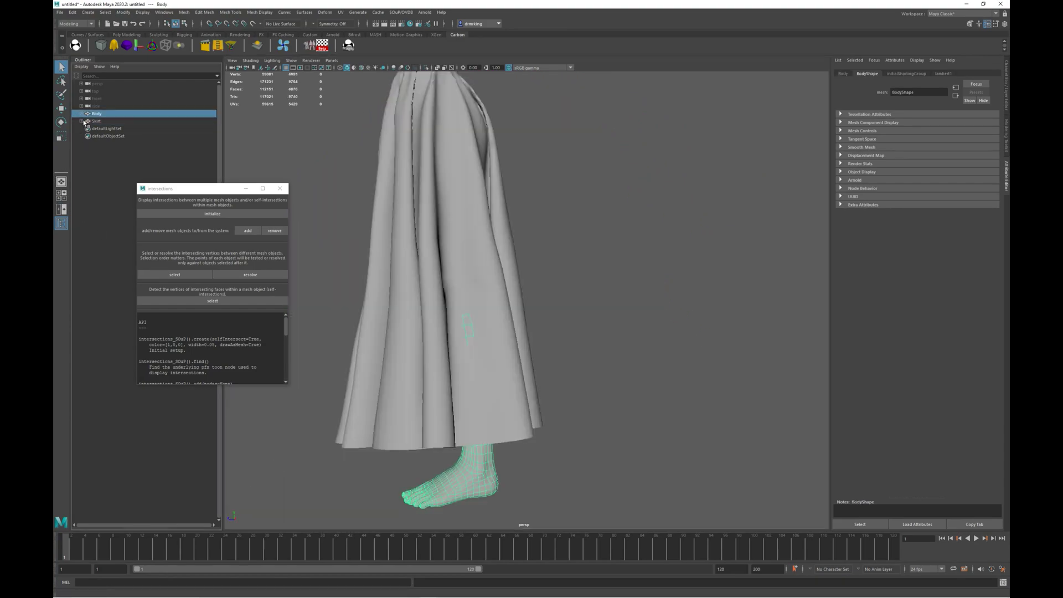
Paste a copy of SkirtShape, select the new pasted_Skirt and its shape, then reselect the original skirt
{"action": "left_click", "coordinate": [81, 121]}
{"action": "left_click", "coordinate": [98, 129]}
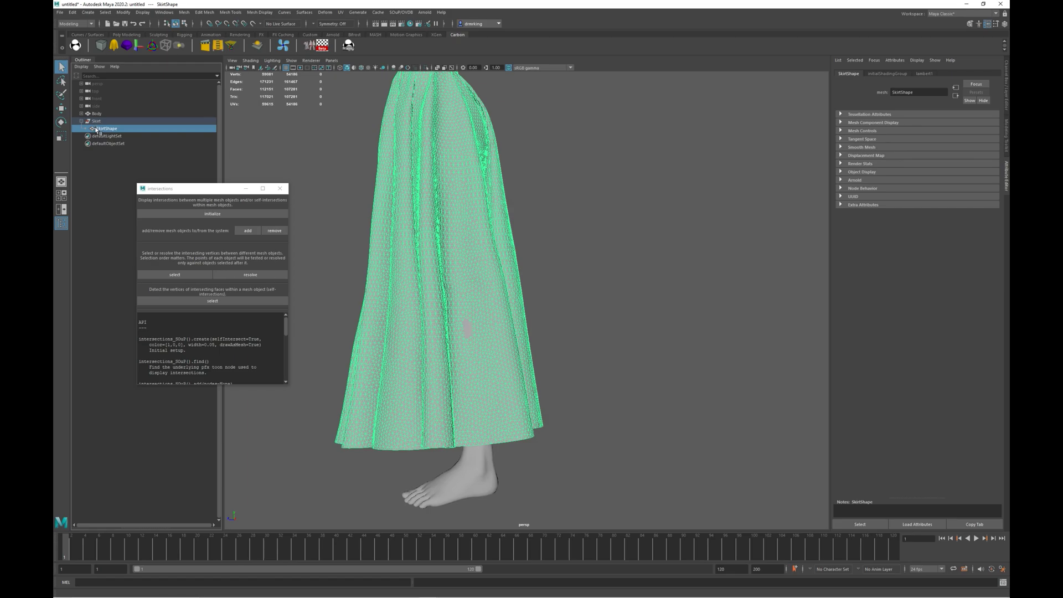
{"action": "key", "text": "ctrl+v"}
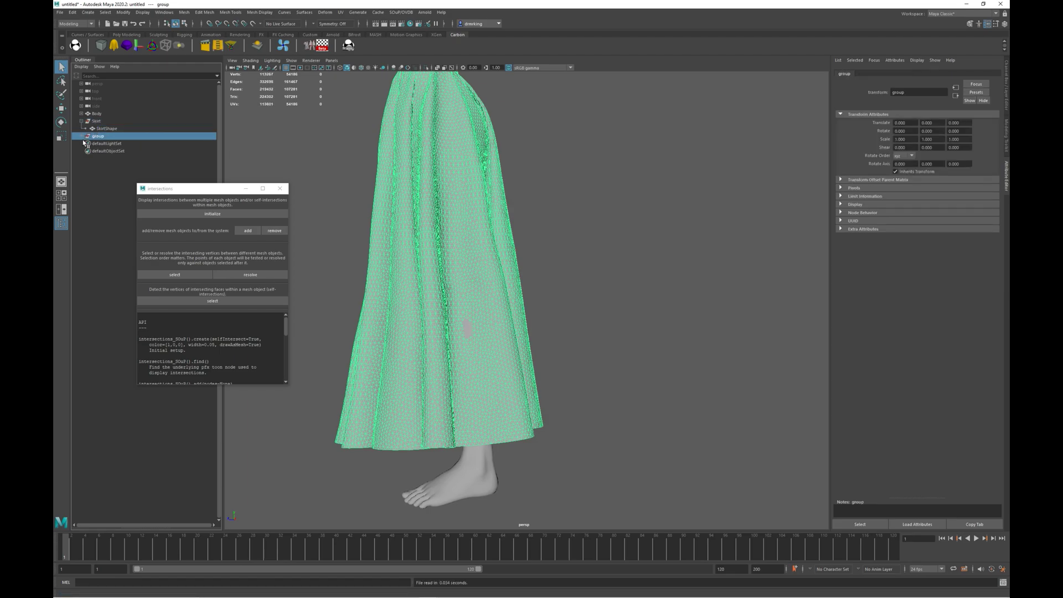
{"action": "left_click", "coordinate": [82, 137]}
{"action": "left_click", "coordinate": [86, 144]}
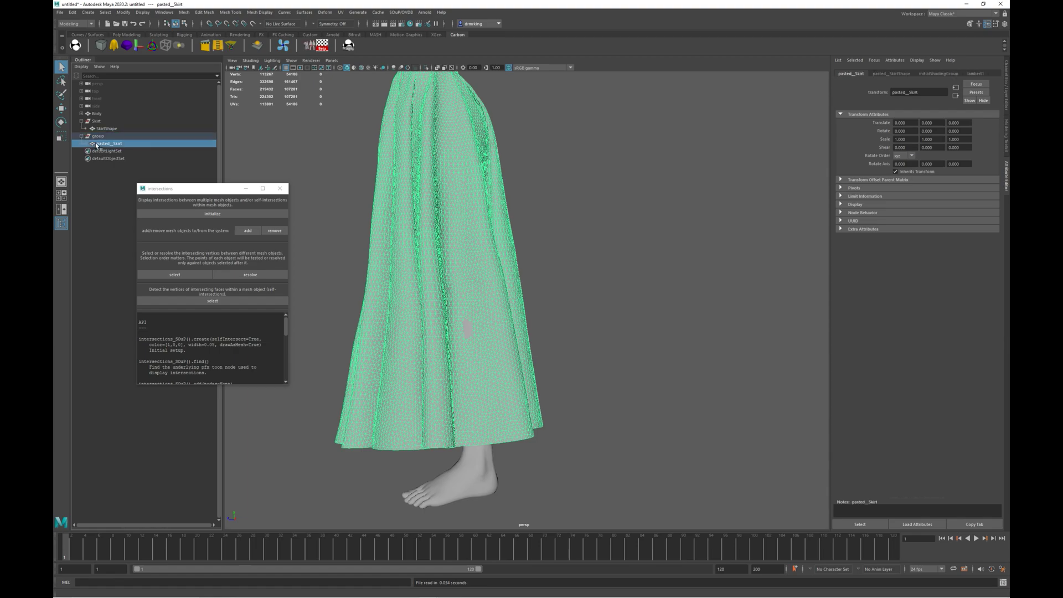
{"action": "left_click", "coordinate": [86, 144]}
{"action": "left_click", "coordinate": [105, 151]}
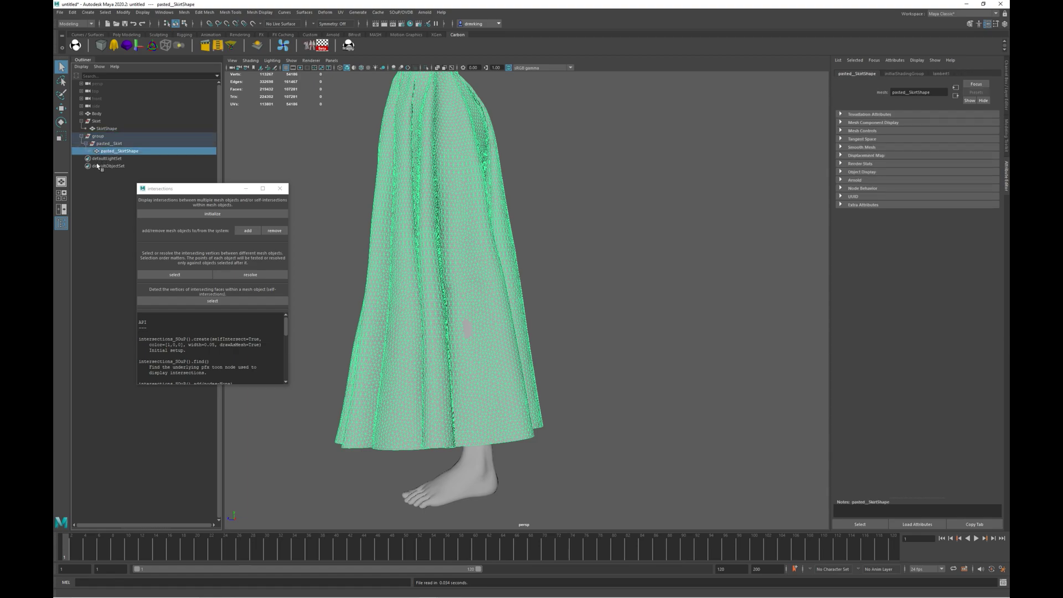
{"action": "left_click", "coordinate": [468, 292]}
{"action": "right_click", "coordinate": [469, 292]}
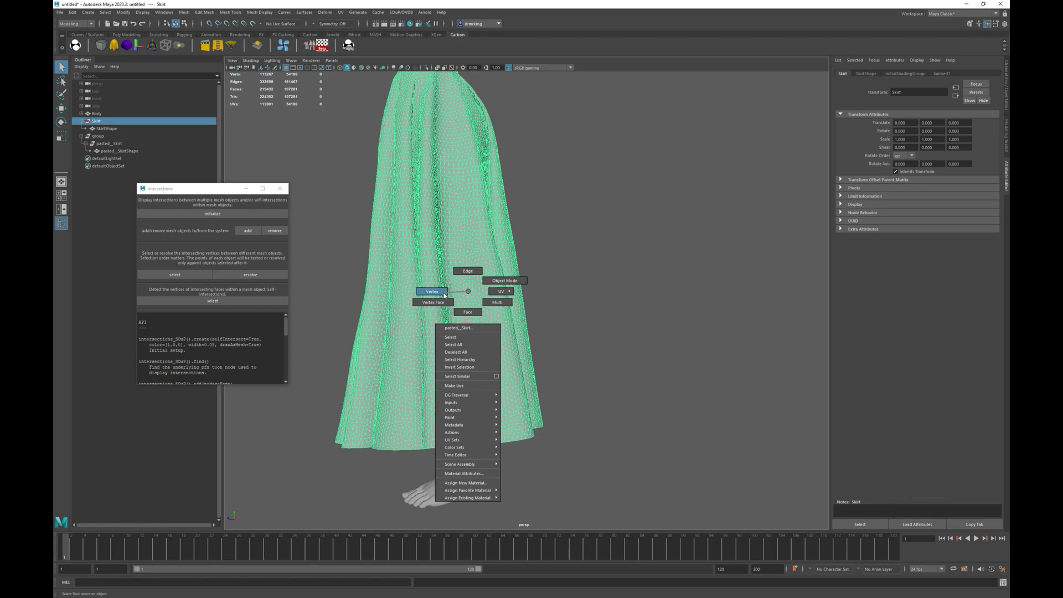
Paint-select the skirt vertices on the overlapping hem patch in vertex mode
{"action": "left_click", "coordinate": [444, 295]}
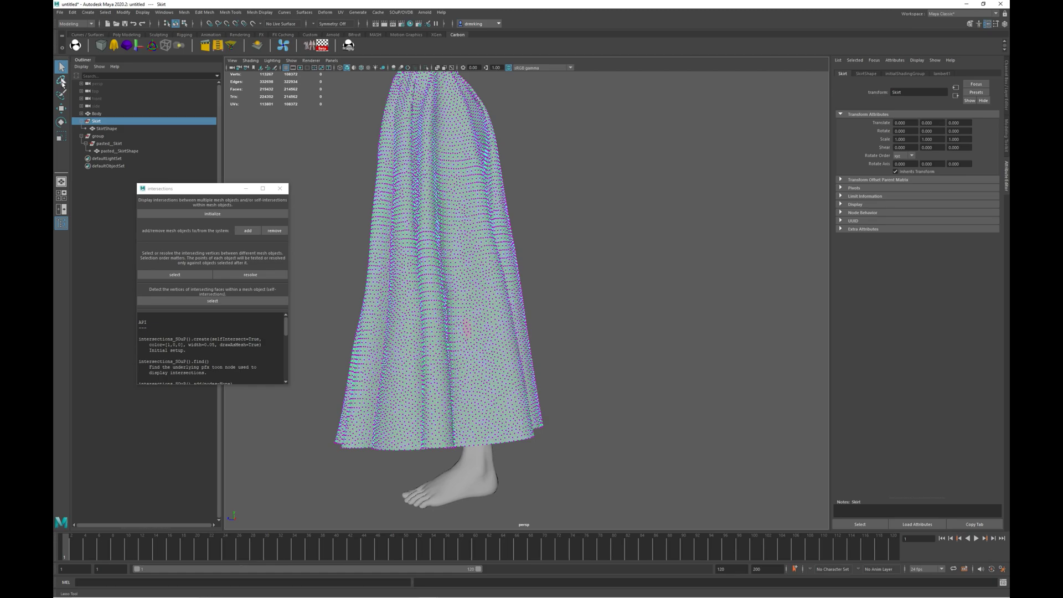
{"action": "left_click", "coordinate": [61, 94]}
{"action": "mouse_move", "coordinate": [460, 313]}
{"action": "left_mouse_down"}
{"action": "mouse_move", "coordinate": [466, 329]}
{"action": "mouse_move", "coordinate": [466, 313]}
{"action": "mouse_move", "coordinate": [477, 317]}
{"action": "mouse_move", "coordinate": [468, 341]}
{"action": "mouse_move", "coordinate": [479, 317]}
{"action": "mouse_move", "coordinate": [465, 309]}
{"action": "left_mouse_up"}
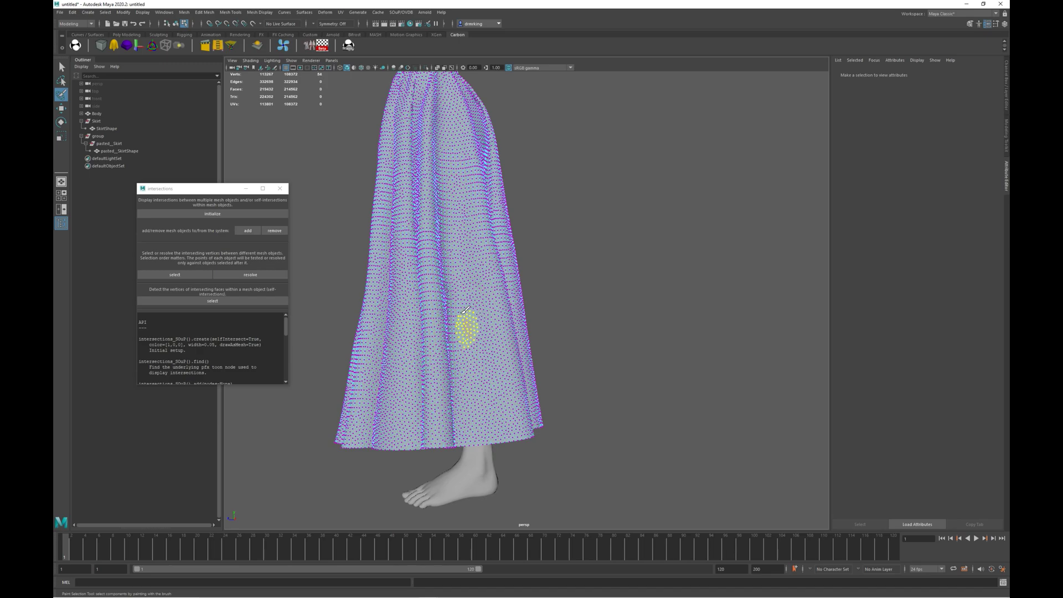
{"action": "key", "text": "w"}
Nudge the selected vertices along X to clear the overlap, then return to object mode
{"action": "left_click_drag", "start_coordinate": [541, 332], "coordinate": [592, 316], "text": "alt"}
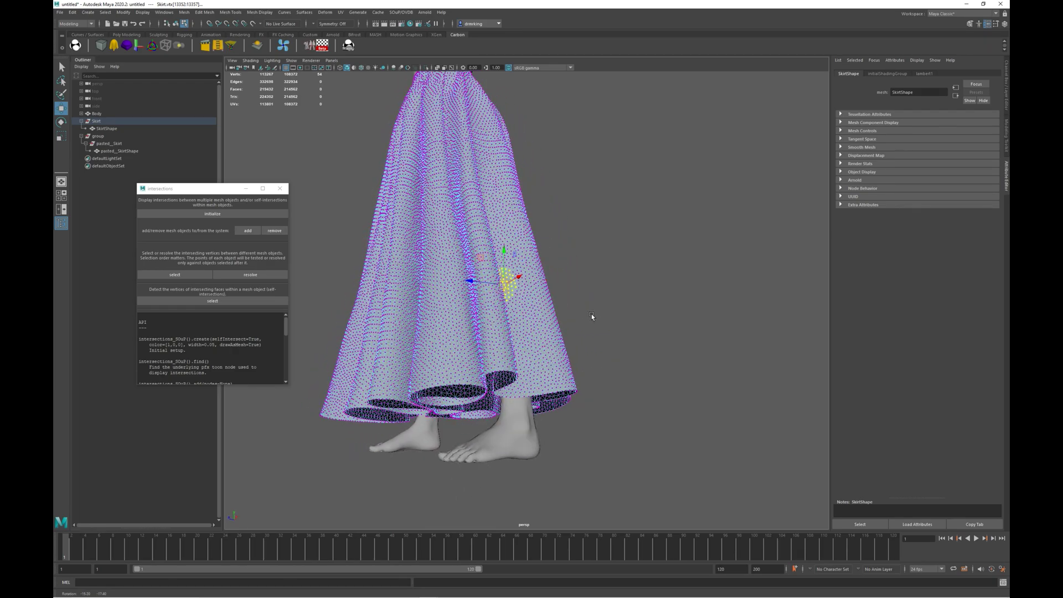
{"action": "left_click", "coordinate": [515, 282]}
{"action": "left_click_drag", "start_coordinate": [516, 283], "coordinate": [553, 283]}
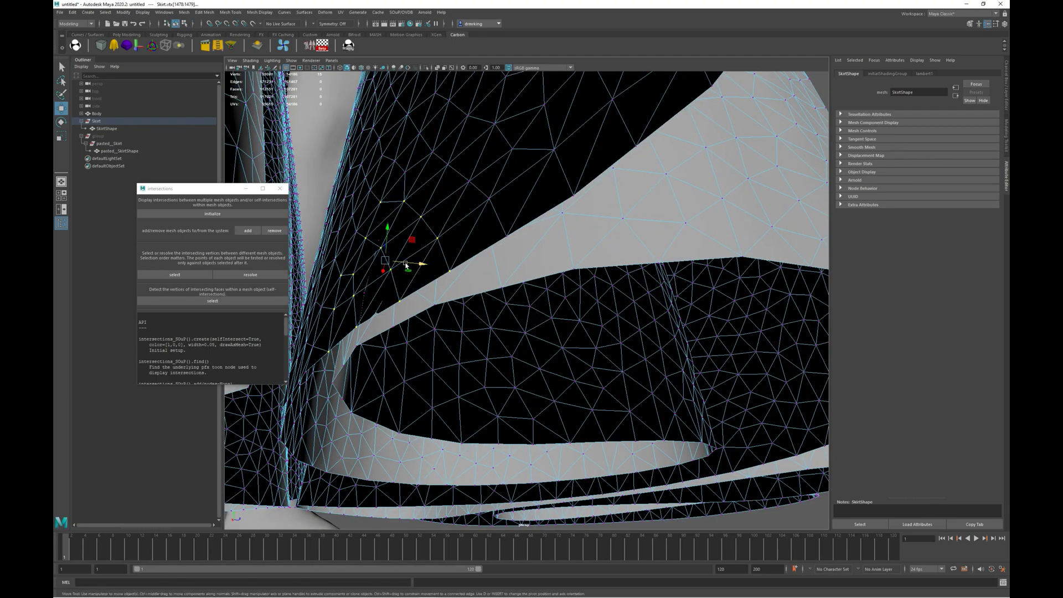
{"action": "left_click", "coordinate": [406, 264]}
{"action": "left_click_drag", "start_coordinate": [406, 264], "coordinate": [398, 264]}
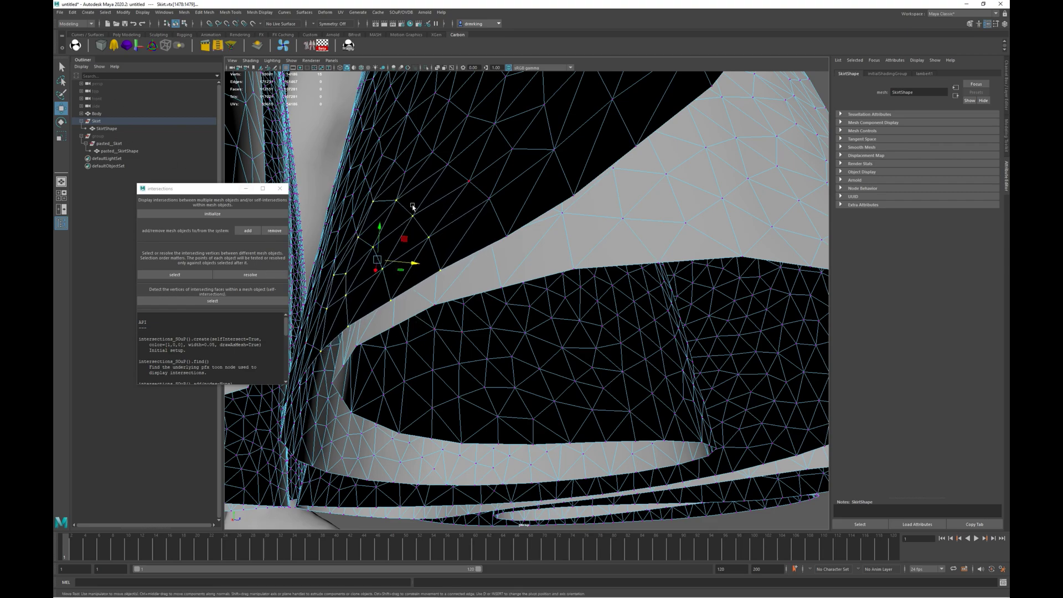
{"action": "right_click_drag", "start_coordinate": [422, 166], "coordinate": [453, 155]}
Frame the skirt and run the self-intersection Select check, orbiting the hem to confirm
{"action": "key", "text": "f"}
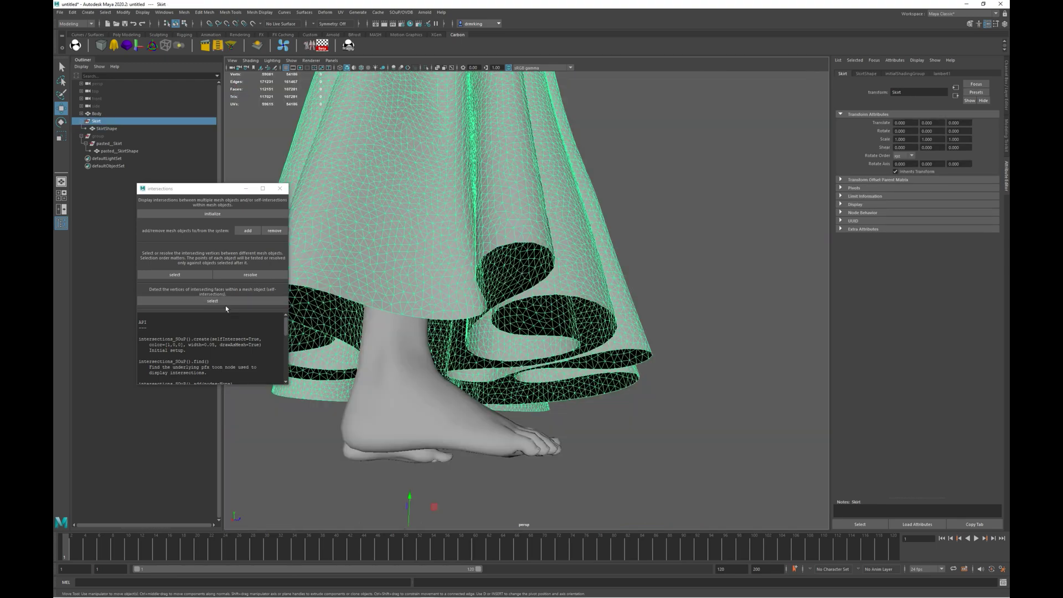
{"action": "left_click", "coordinate": [225, 303]}
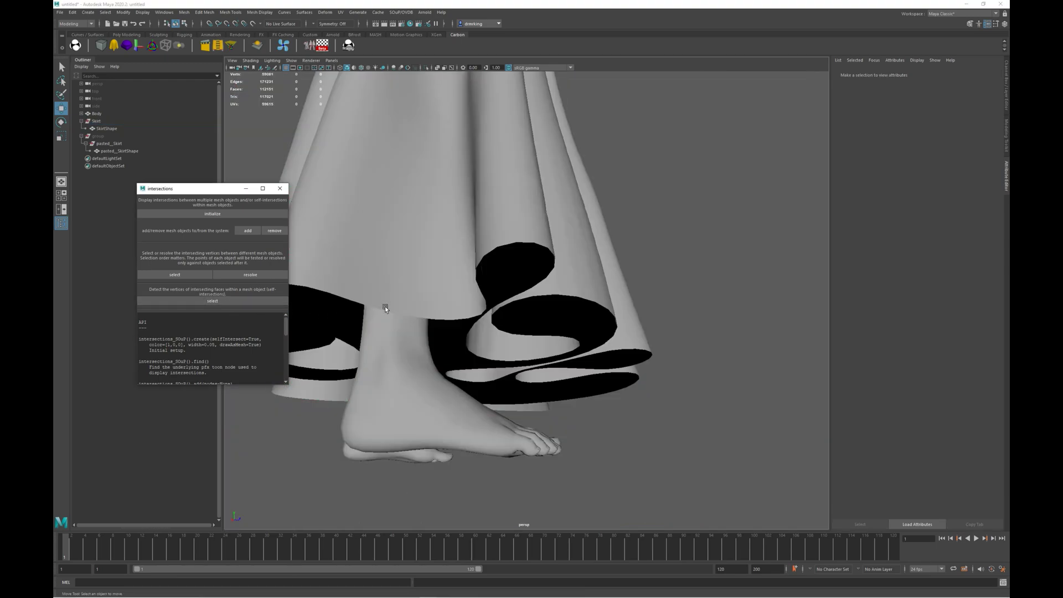
{"action": "left_click_drag", "start_coordinate": [454, 293], "coordinate": [565, 287], "text": "alt"}
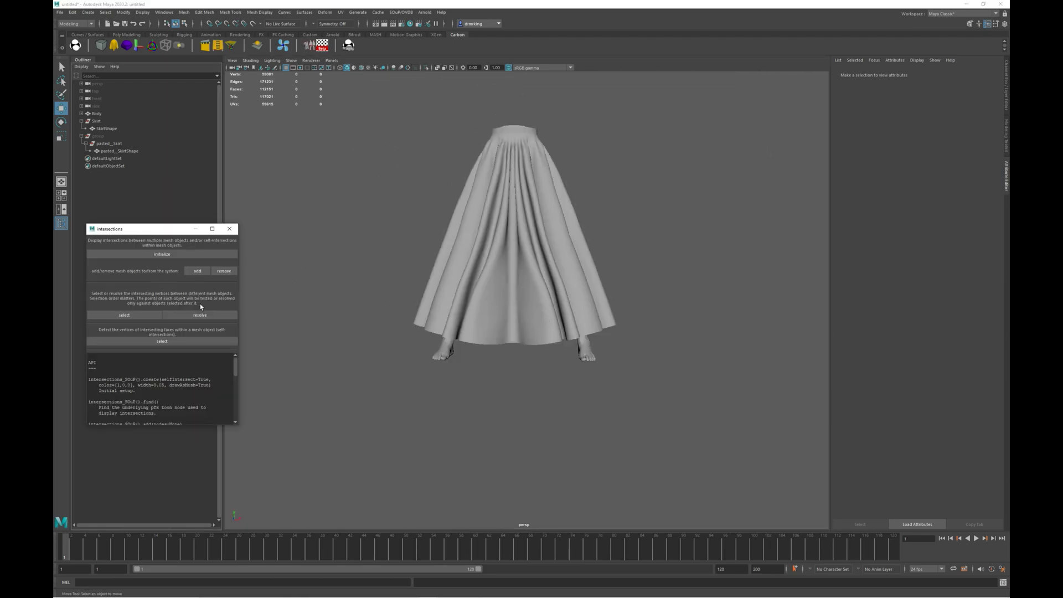
Close the intersections window and turn SkirtShape into Carbon cloth
{"action": "left_click", "coordinate": [230, 228]}
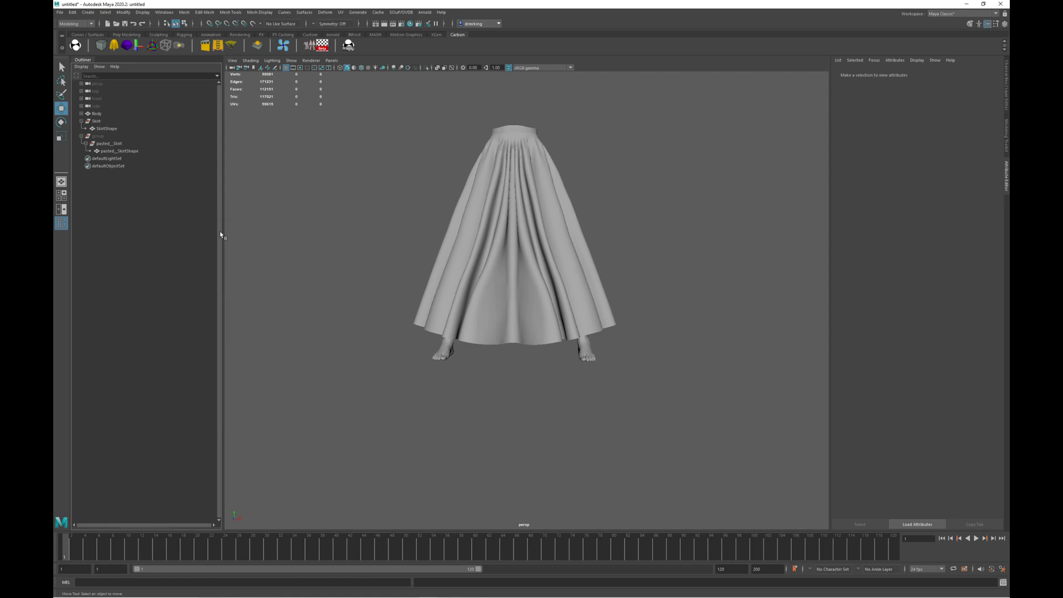
{"action": "left_click", "coordinate": [106, 128]}
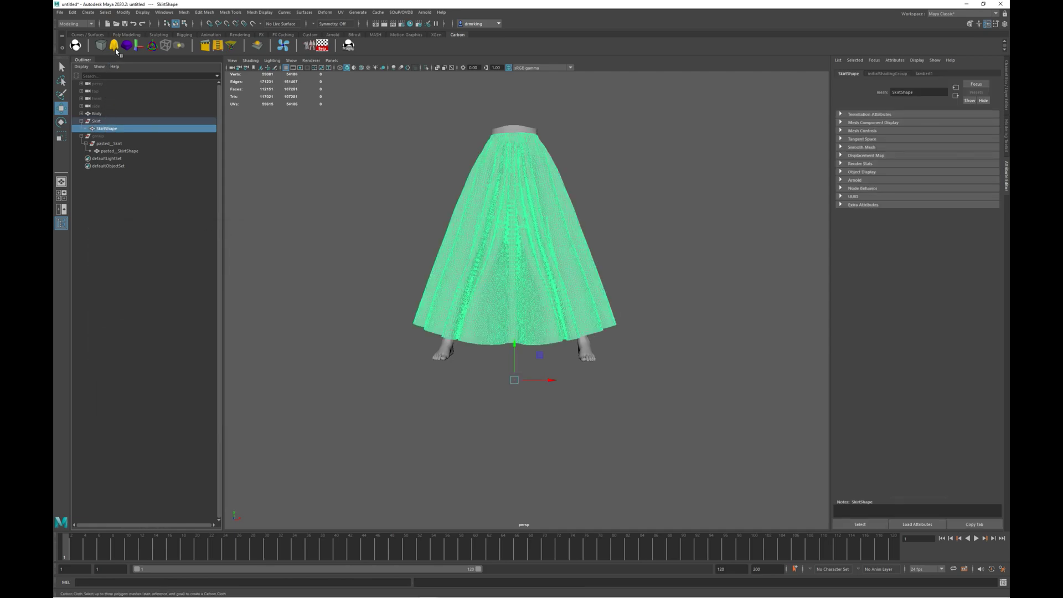
{"action": "left_click", "coordinate": [114, 45]}
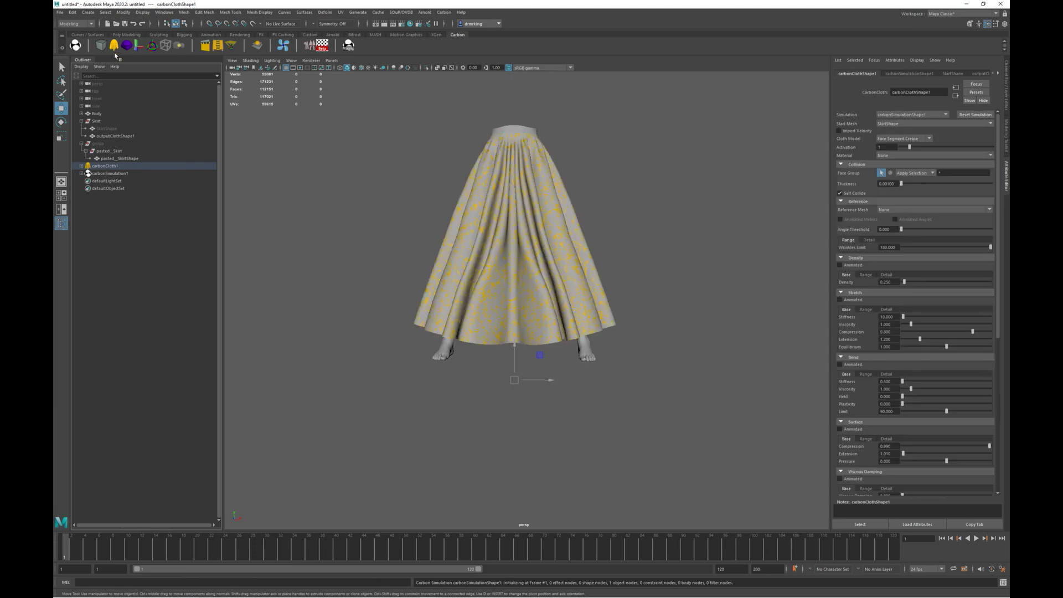
Make the body a Carbon collider and select carbonSimulationShape1
{"action": "left_click", "coordinate": [514, 131]}
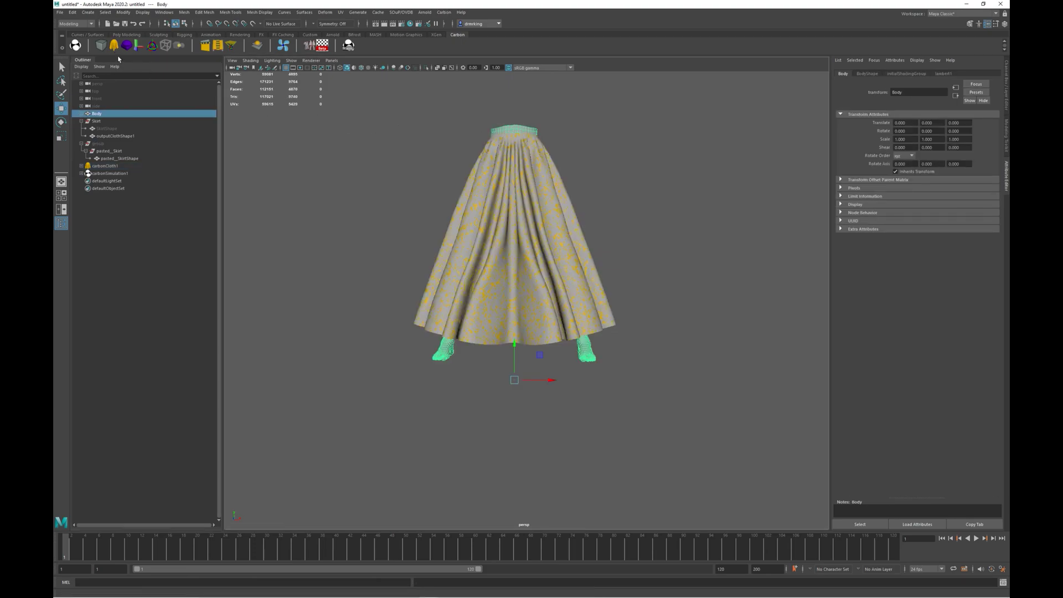
{"action": "left_click", "coordinate": [102, 46]}
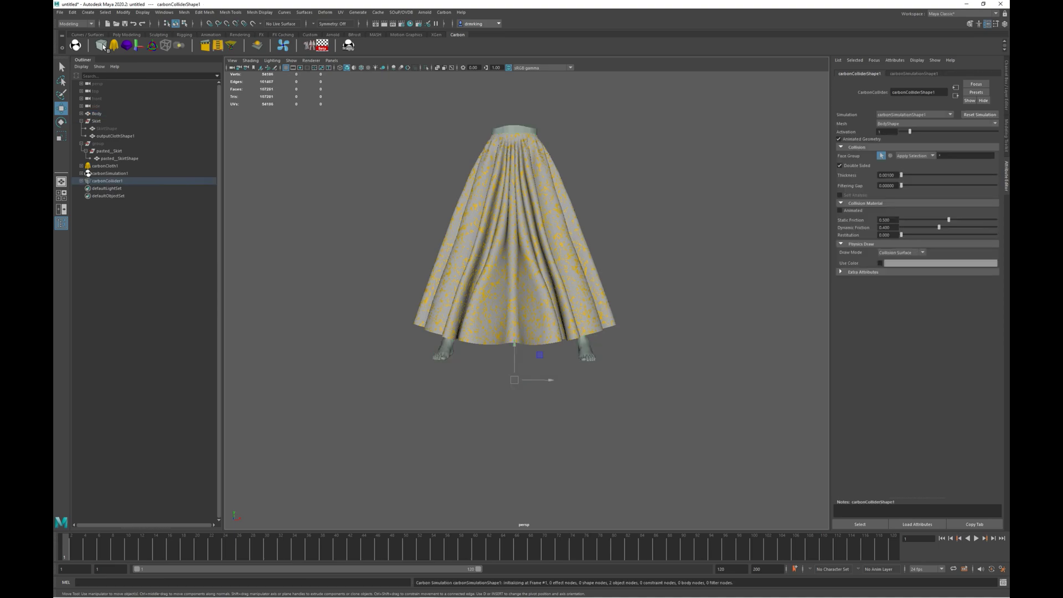
{"action": "left_click", "coordinate": [111, 121]}
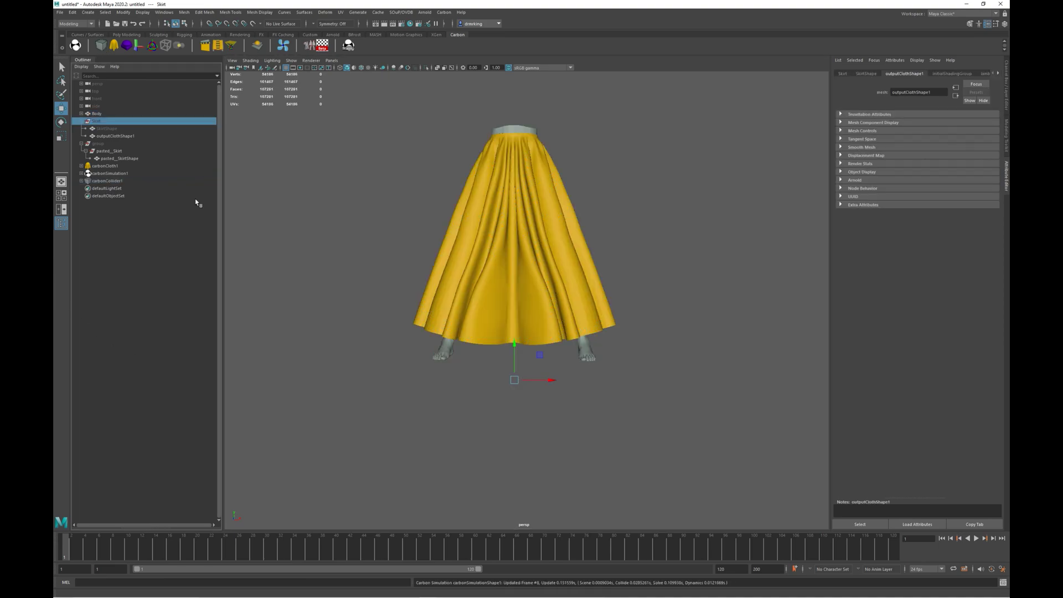
{"action": "left_click", "coordinate": [81, 173]}
{"action": "left_click", "coordinate": [101, 181]}
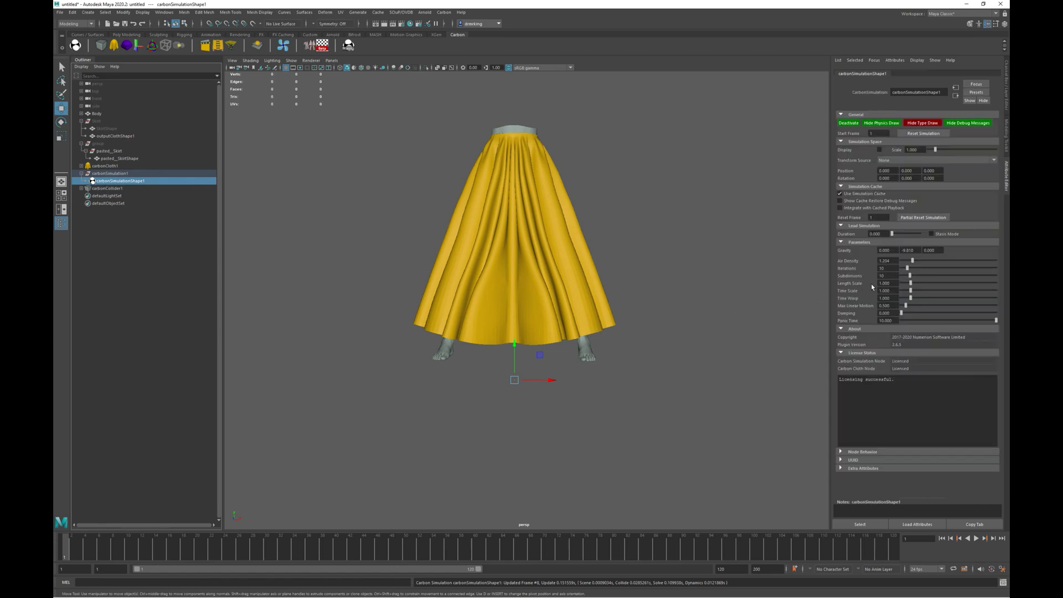
Set Length Scale 0.010 on carbonSimulationShape1 and Thickness 0.1 on carbonClothShape1
{"action": "left_click_drag", "start_coordinate": [889, 282], "coordinate": [874, 283]}
{"action": "type", "text": ".0"}
{"action": "left_click", "coordinate": [111, 167]}
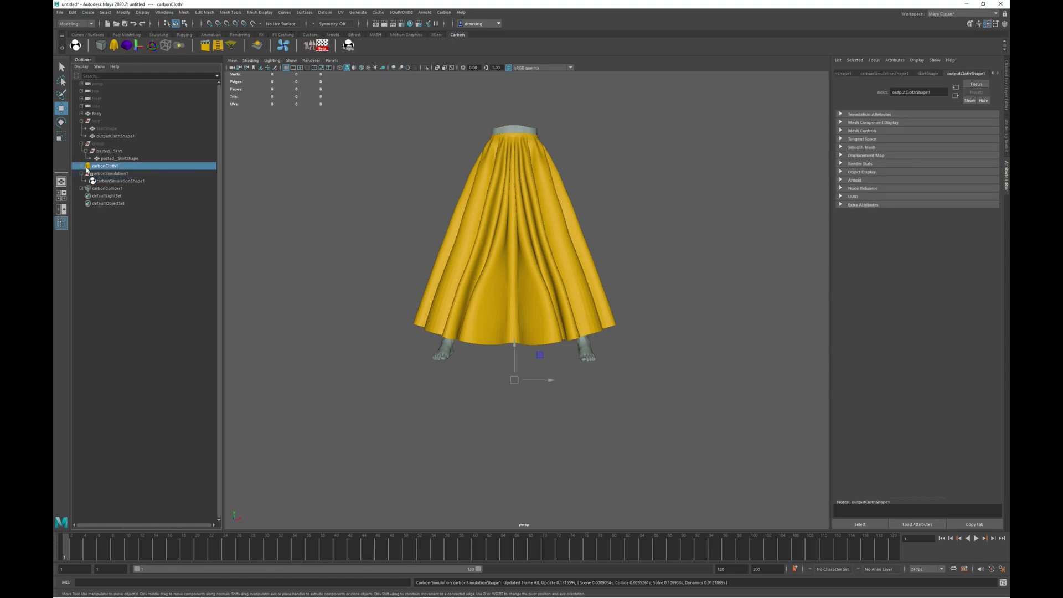
{"action": "left_click", "coordinate": [82, 166]}
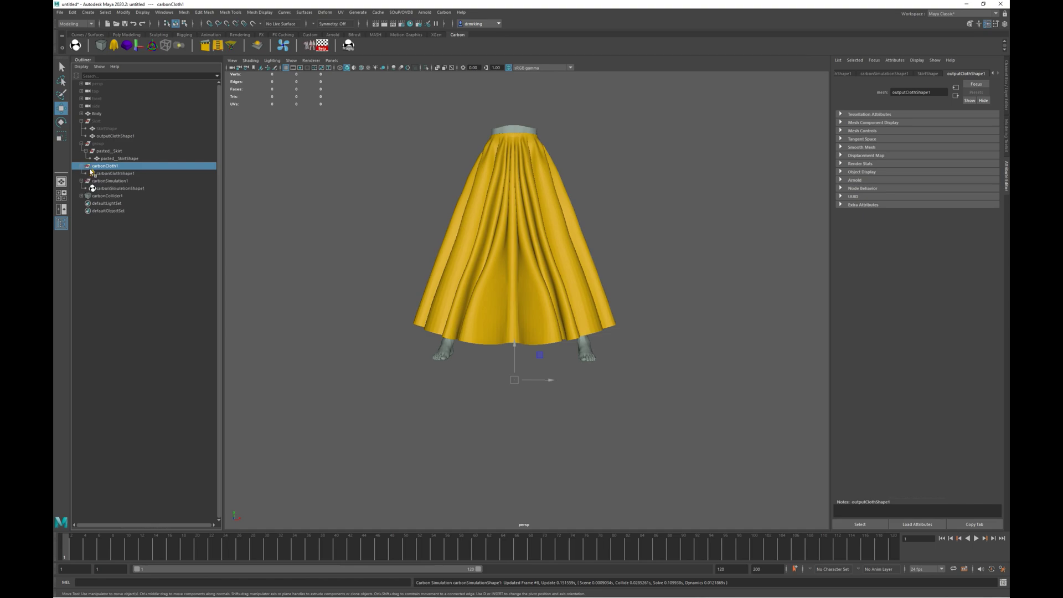
{"action": "left_click", "coordinate": [105, 173]}
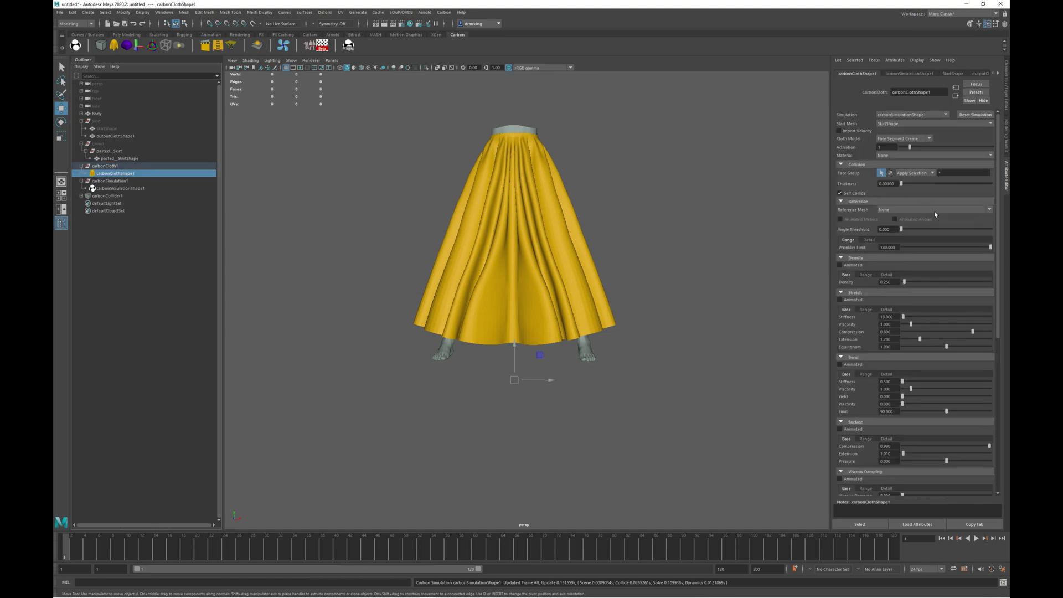
{"action": "scroll", "coordinate": [926, 302], "scroll_direction": "down", "scroll_amount": 1}
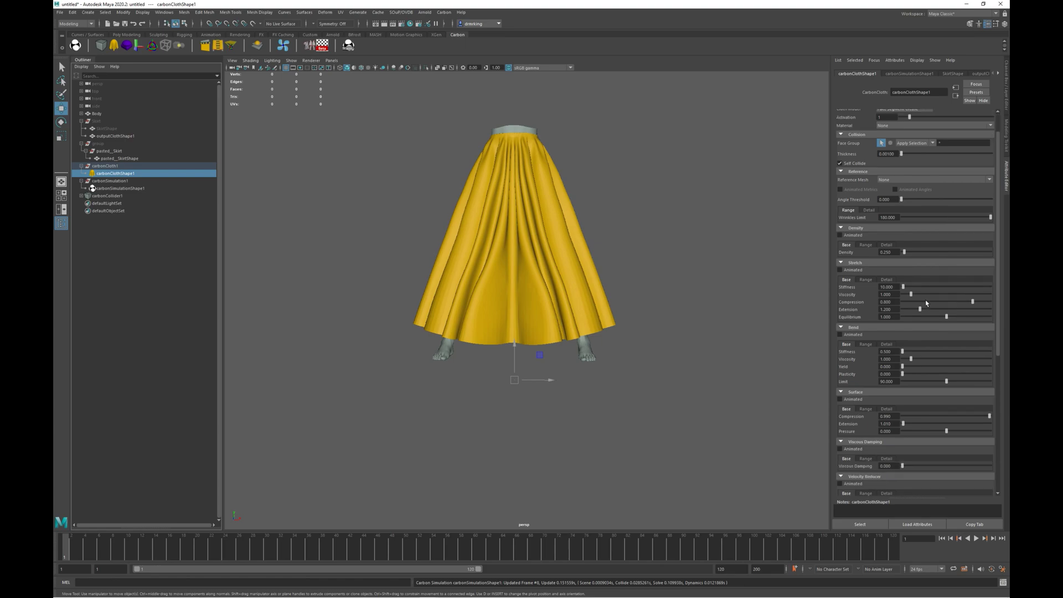
{"action": "left_click_drag", "start_coordinate": [894, 251], "coordinate": [879, 252]}
{"action": "left_click_drag", "start_coordinate": [881, 154], "coordinate": [896, 155]}
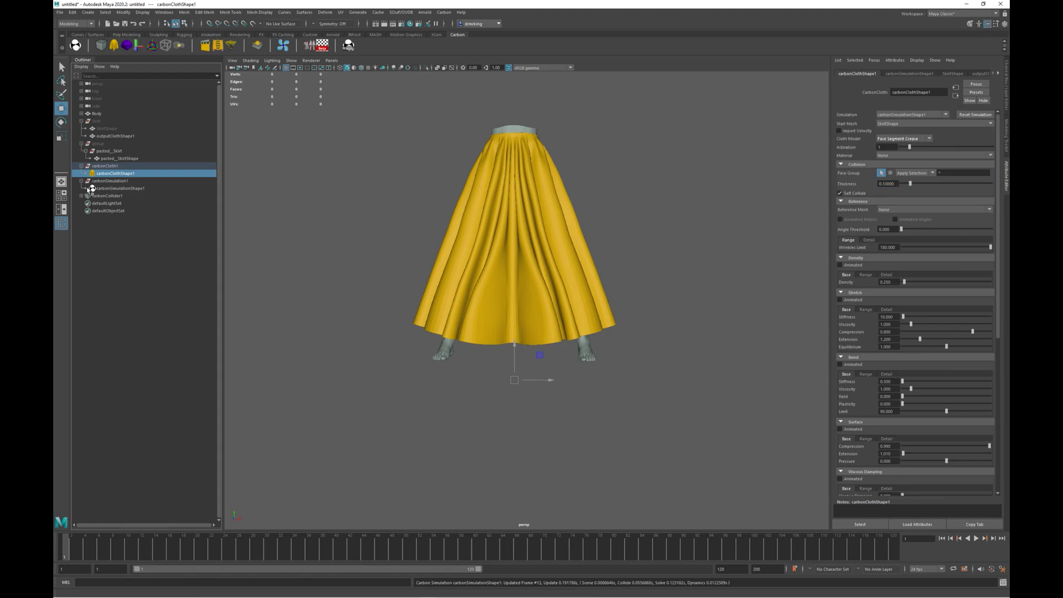
{"action": "left_click", "coordinate": [119, 189]}
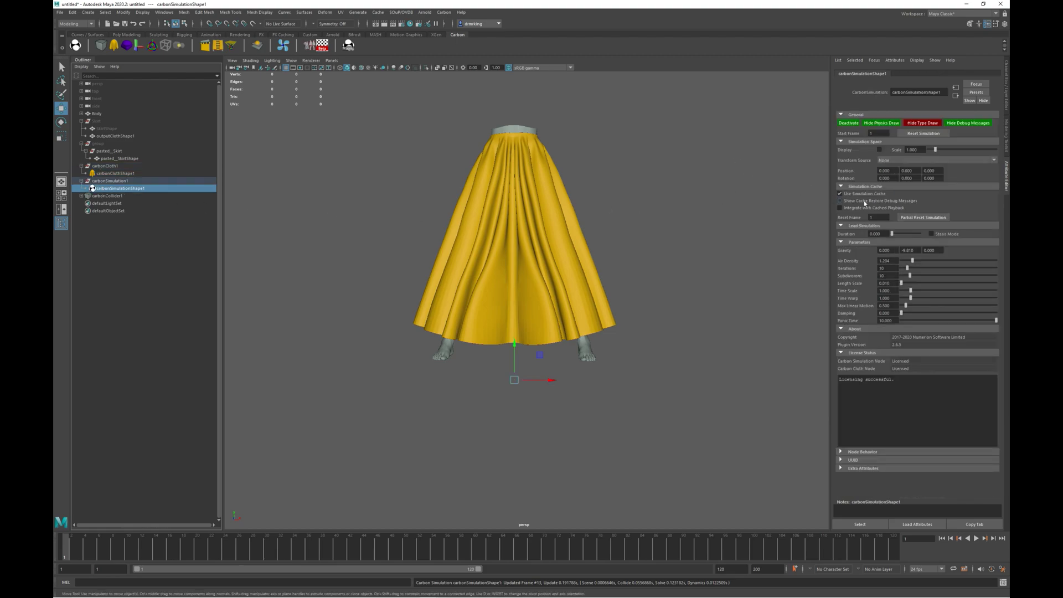
{"action": "left_click", "coordinate": [911, 250]}
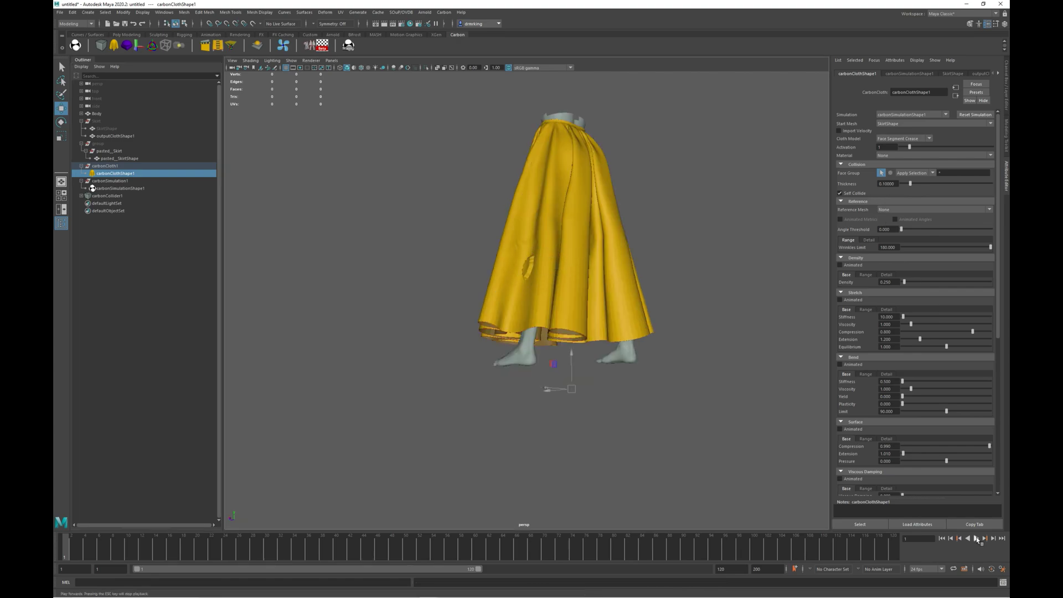
Play the cloth simulation and stop it around frame 26
{"action": "left_click", "coordinate": [977, 540]}
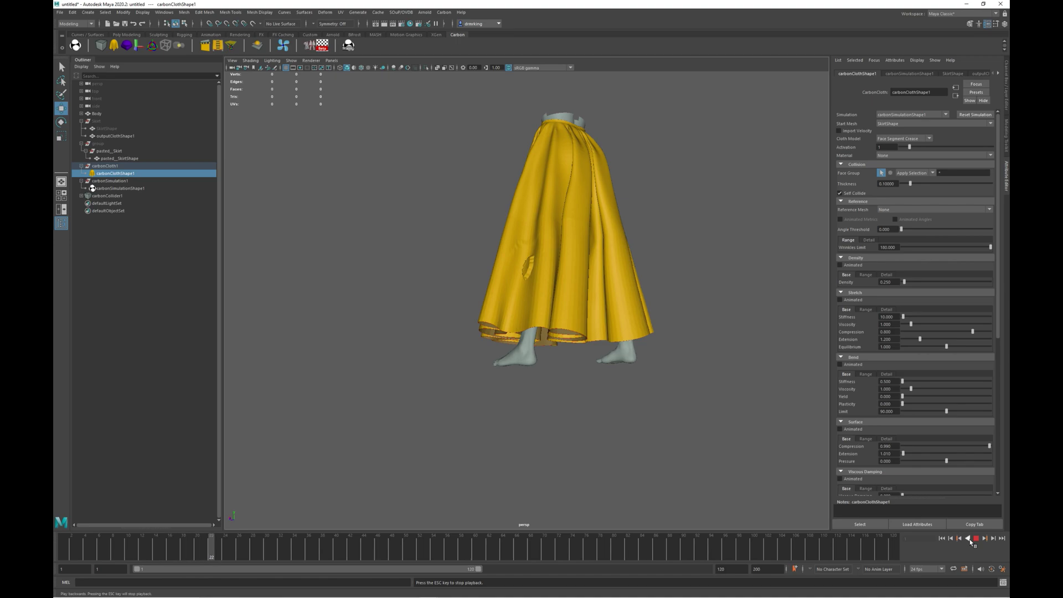
{"action": "key", "text": "Escape"}
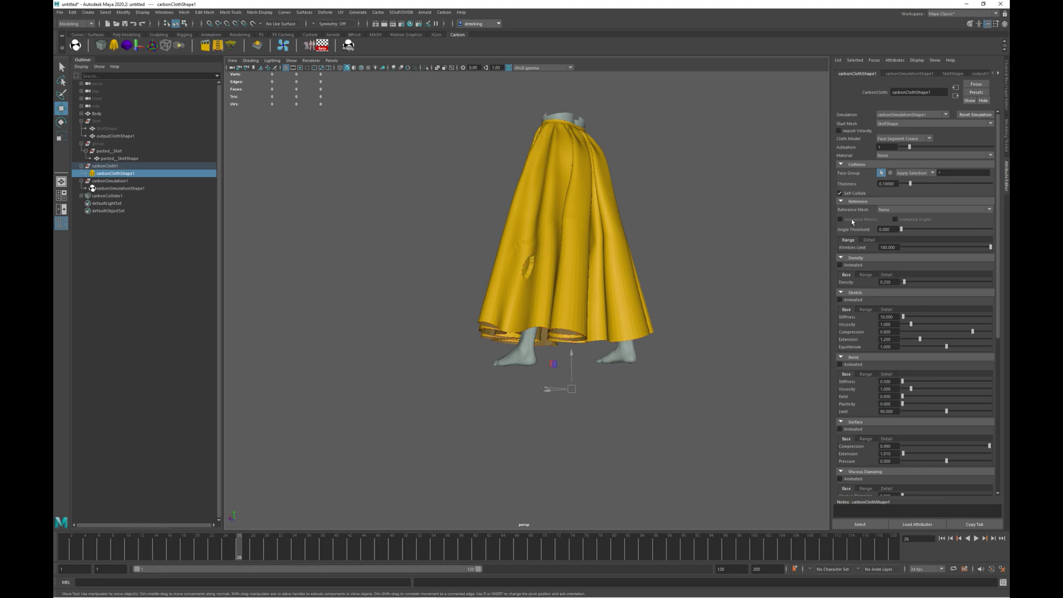
Set the cloth's Reference Mesh to pasted_SkirtShape, replay from frame 1, then rewind
{"action": "left_click", "coordinate": [919, 210]}
{"action": "left_click", "coordinate": [901, 247]}
{"action": "left_click", "coordinate": [65, 555]}
{"action": "key", "text": "alt+v"}
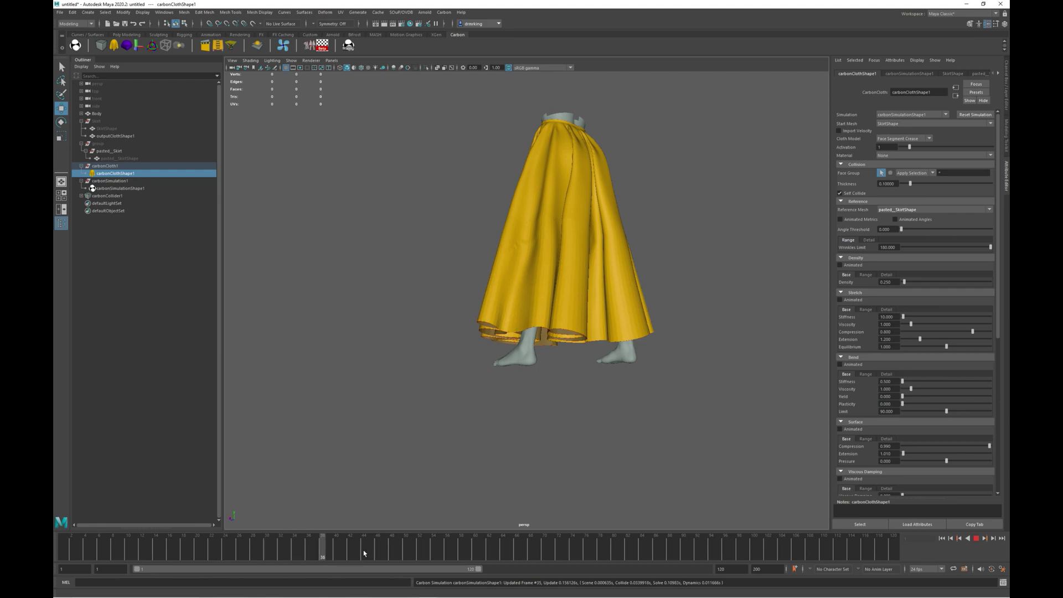
{"action": "mouse_move", "coordinate": [364, 552]}
{"action": "left_mouse_down"}
{"action": "mouse_move", "coordinate": [54, 566]}
{"action": "mouse_move", "coordinate": [75, 557]}
{"action": "mouse_move", "coordinate": [191, 556]}
{"action": "mouse_move", "coordinate": [53, 565]}
{"action": "mouse_move", "coordinate": [211, 557]}
{"action": "mouse_move", "coordinate": [54, 569]}
{"action": "left_mouse_up"}
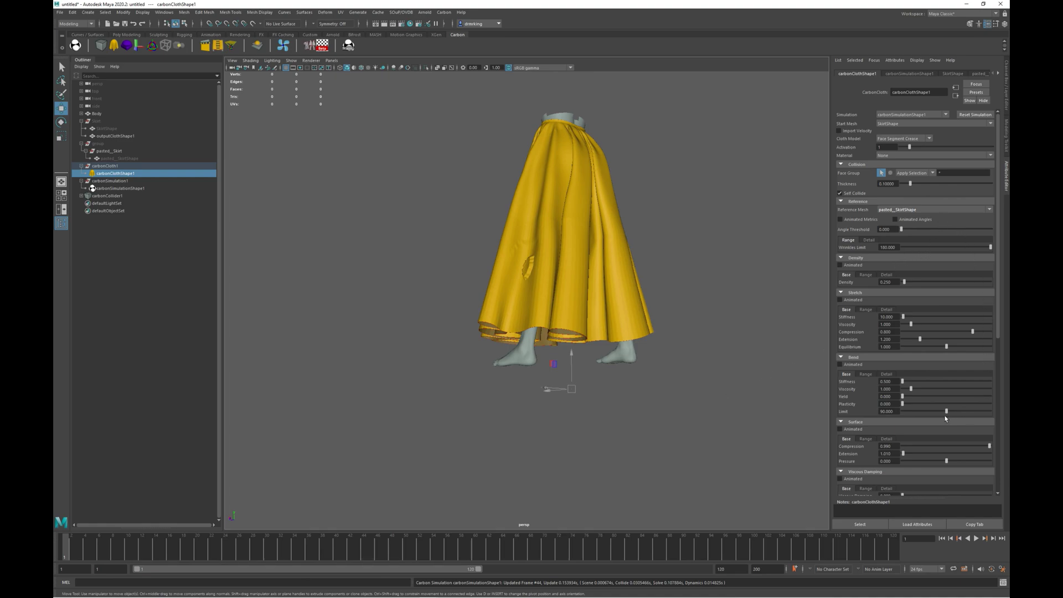
{"action": "scroll", "coordinate": [946, 419], "scroll_direction": "down", "scroll_amount": 5}
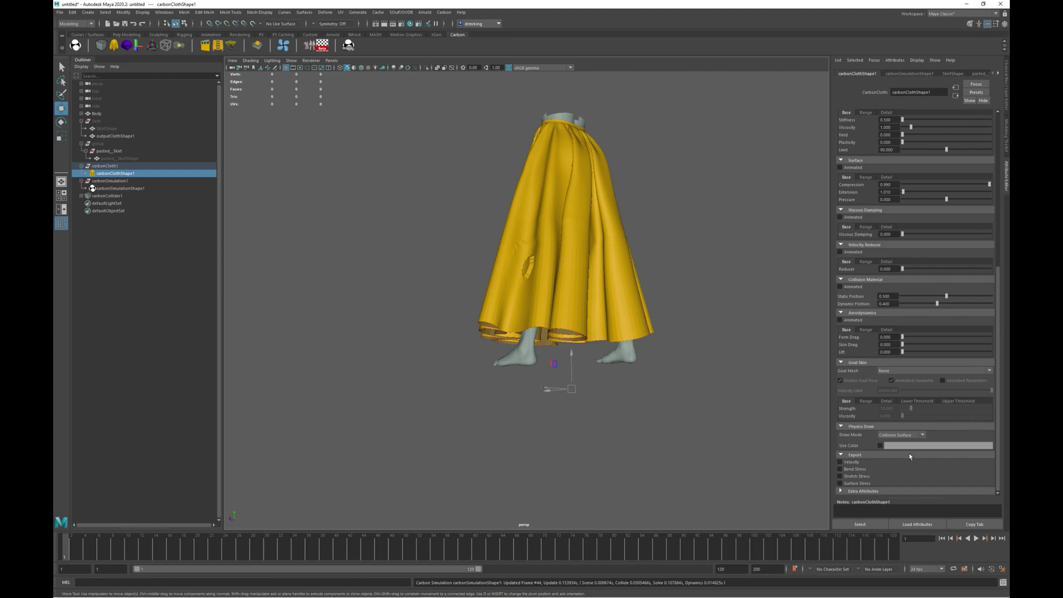
Set Goal Mesh to pasted_SkirtShape with Strength 100, hide the goal pose, and replay
{"action": "left_click", "coordinate": [904, 370]}
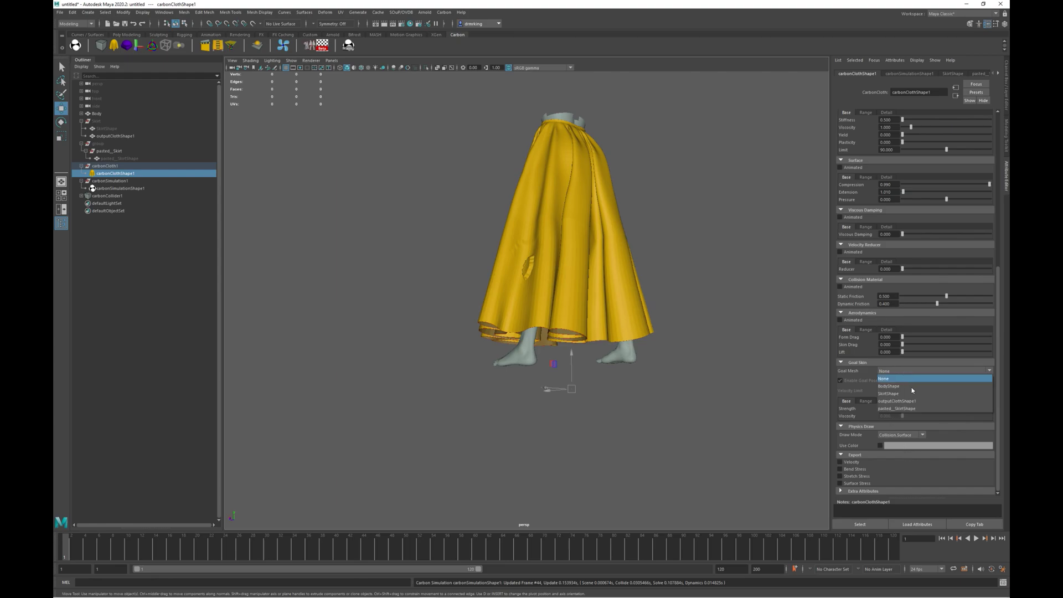
{"action": "left_click", "coordinate": [921, 408]}
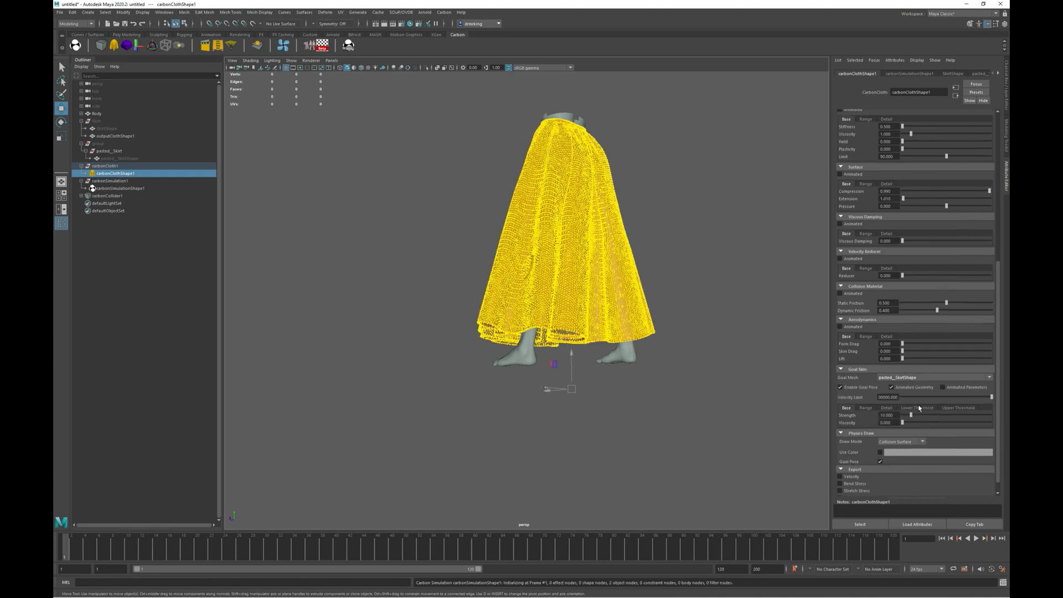
{"action": "left_click", "coordinate": [881, 463]}
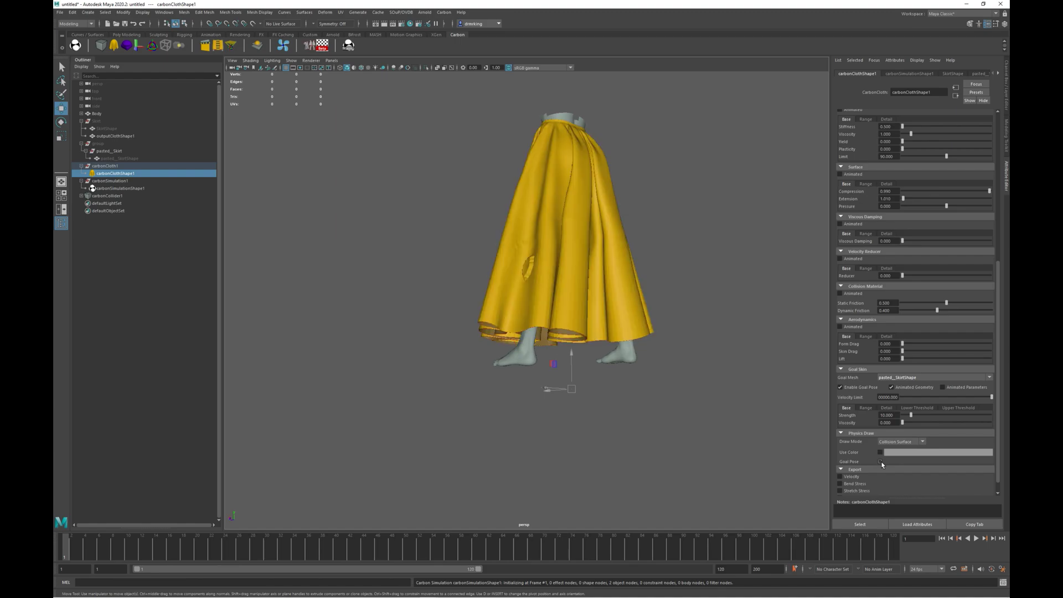
{"action": "left_click", "coordinate": [887, 415]}
{"action": "type", "text": "100"}
{"action": "key", "text": "Return"}
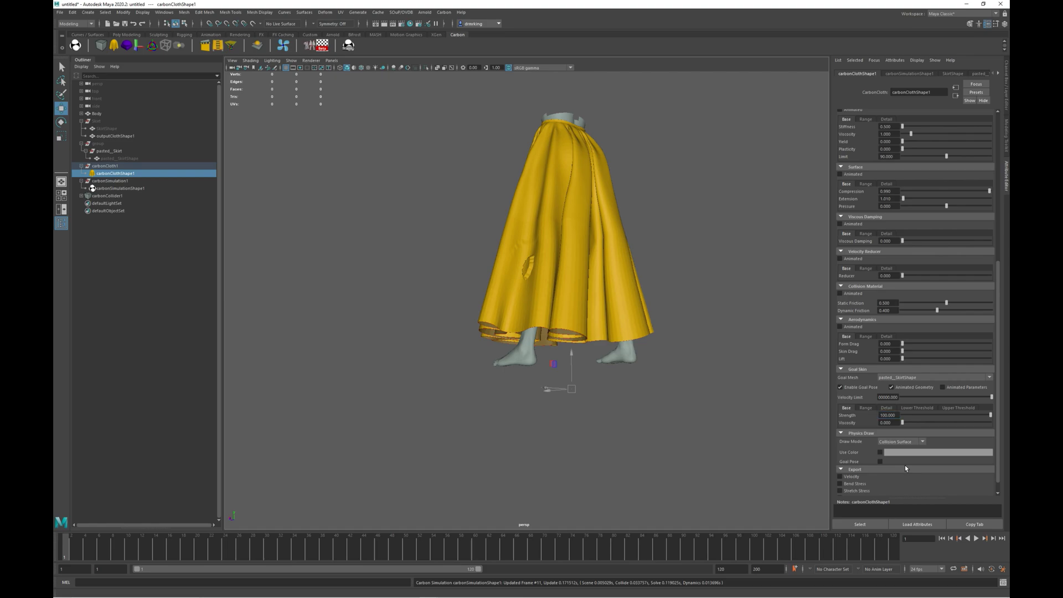
{"action": "left_click", "coordinate": [978, 538]}
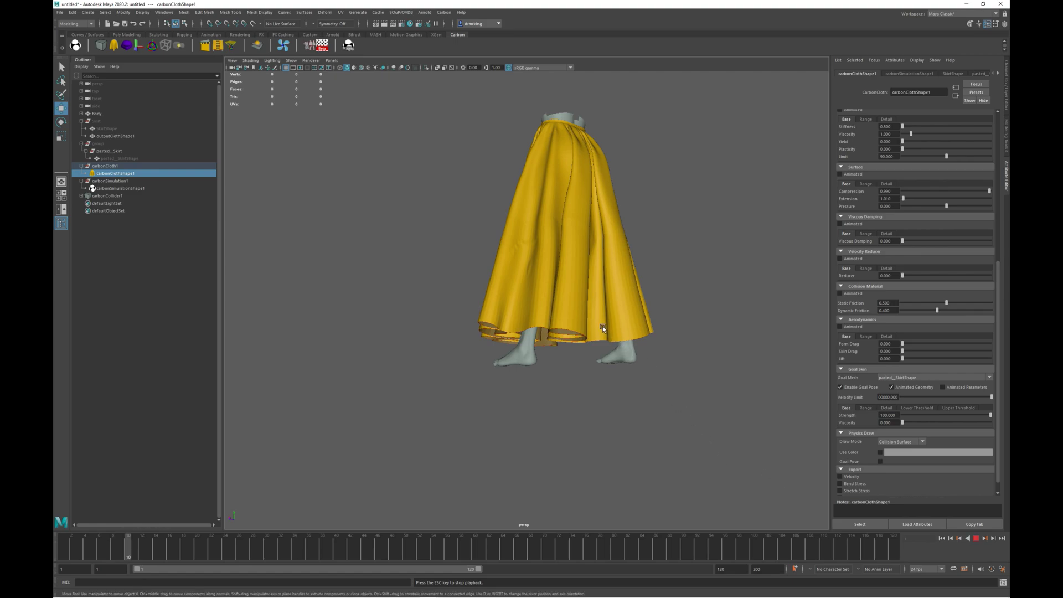
{"action": "left_click_drag", "start_coordinate": [583, 307], "coordinate": [584, 306], "text": "alt"}
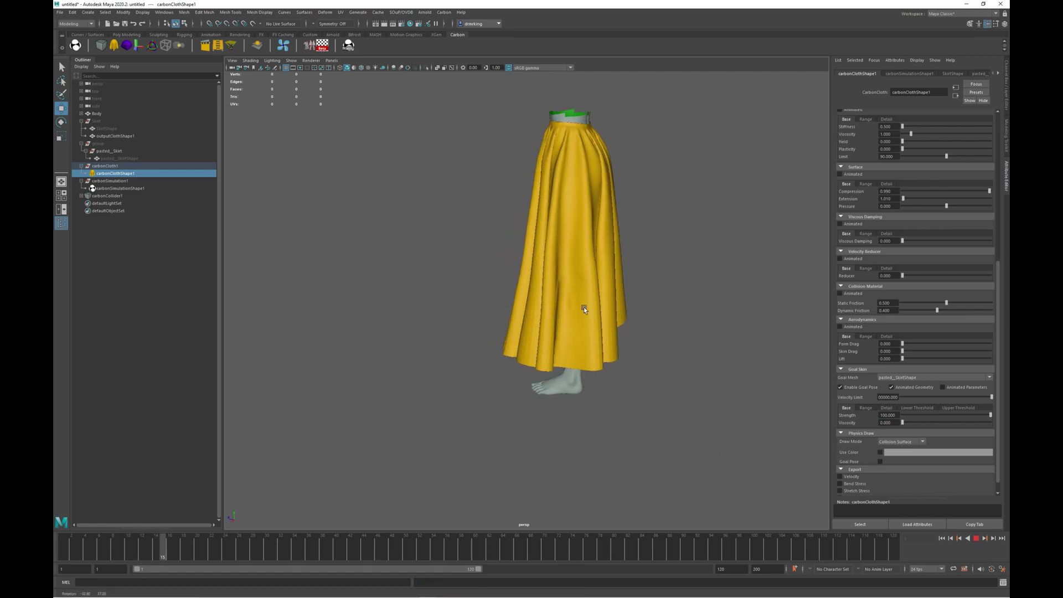